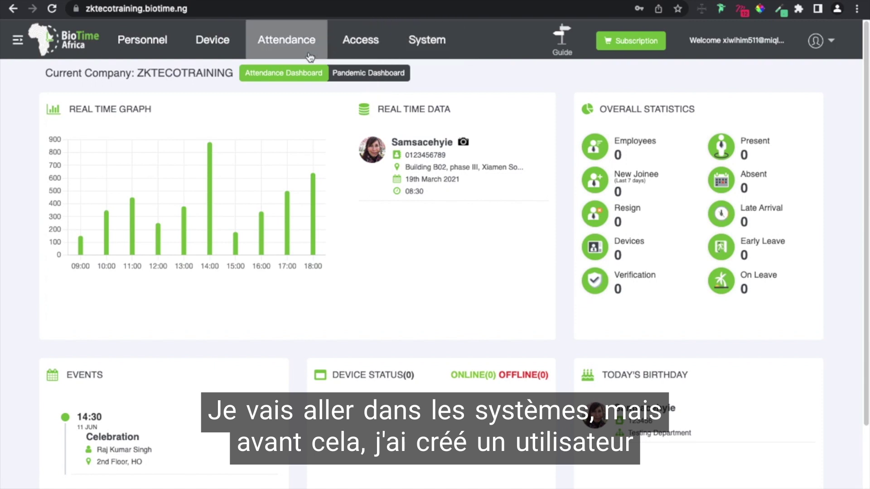
# - Open the Personnel Employee list to see the employee in the Technical department
pyautogui.click(173, 42)
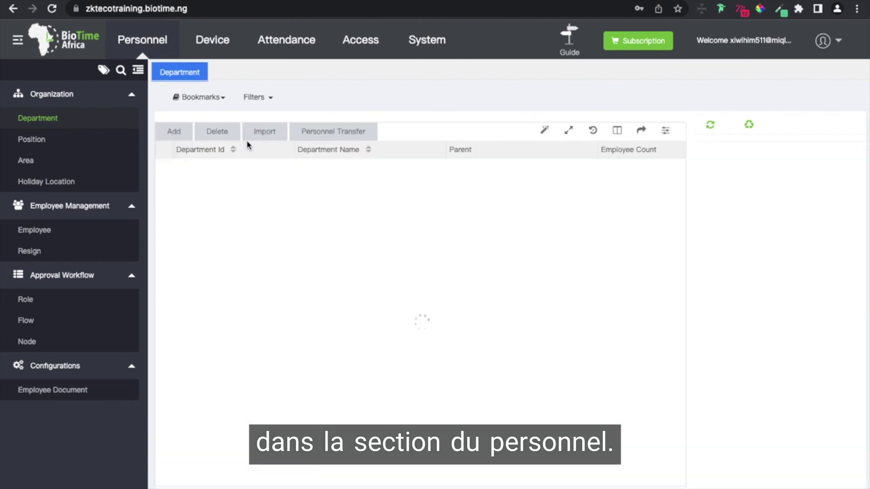
pyautogui.click(53, 228)
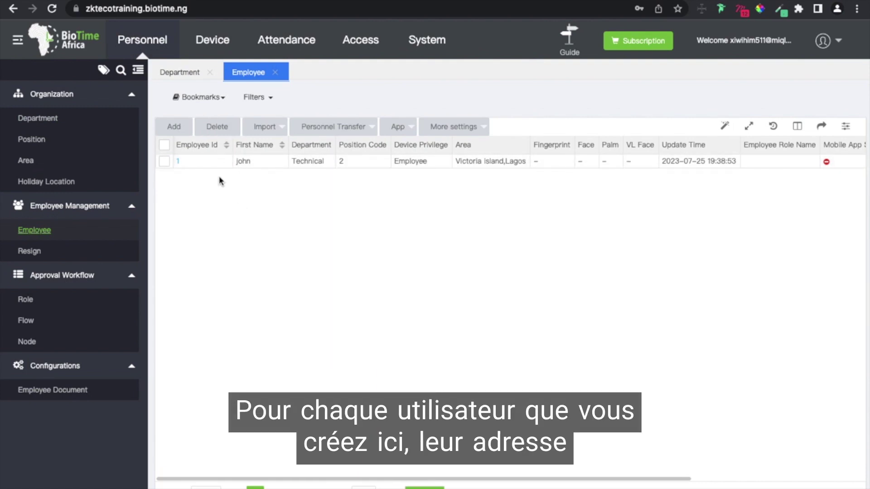
# - Show the System User list with the superuser and the employee's disabled account
pyautogui.click(431, 42)
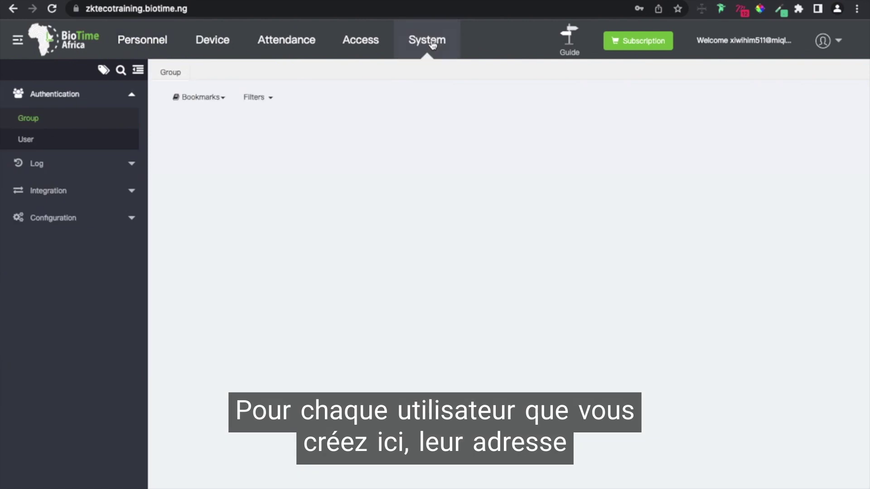
pyautogui.click(37, 140)
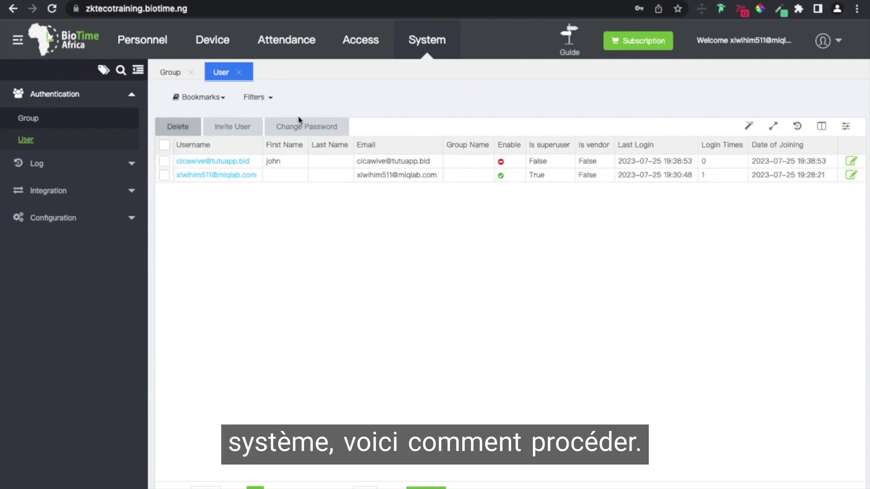
# - Start a new permission group named 'technical' and look over the Personnel and Device categories
pyautogui.click(55, 123)
pyautogui.click(175, 130)
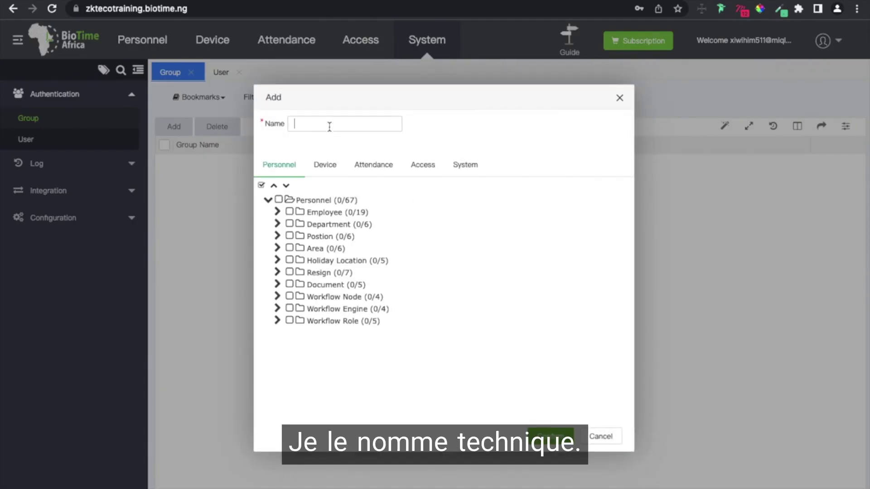
pyautogui.write('technical')
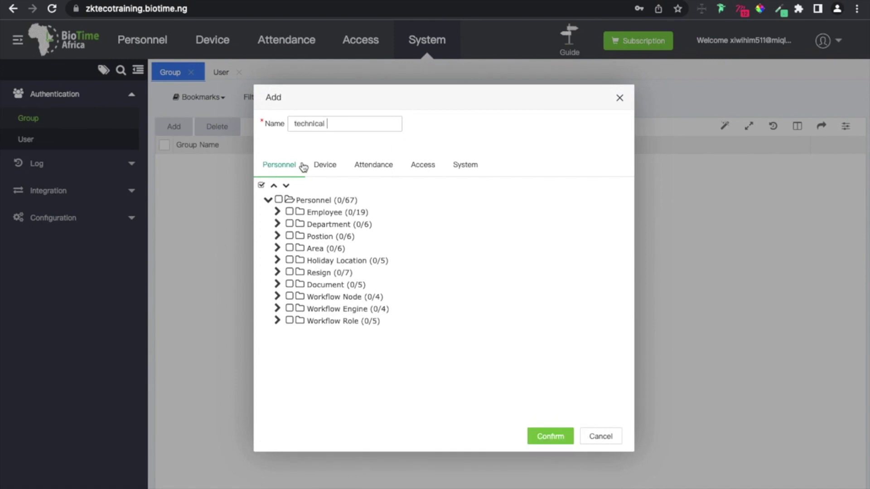
pyautogui.click(317, 165)
pyautogui.click(283, 164)
pyautogui.click(315, 166)
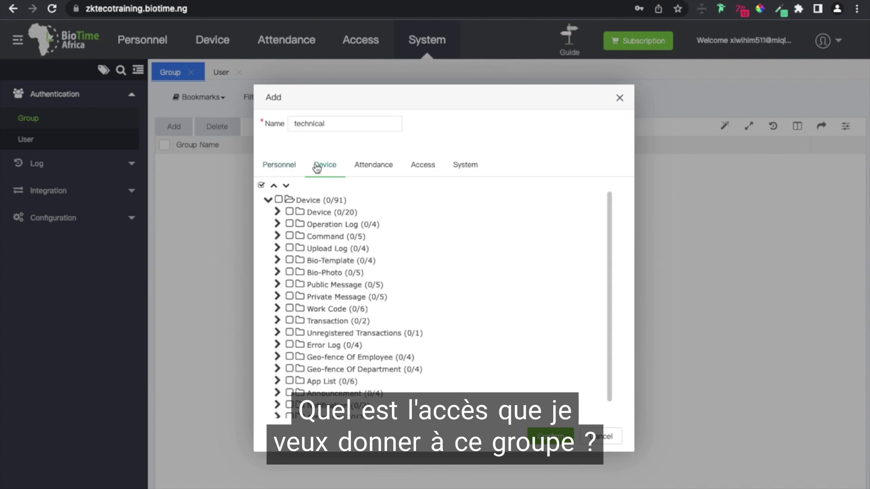
pyautogui.click(281, 166)
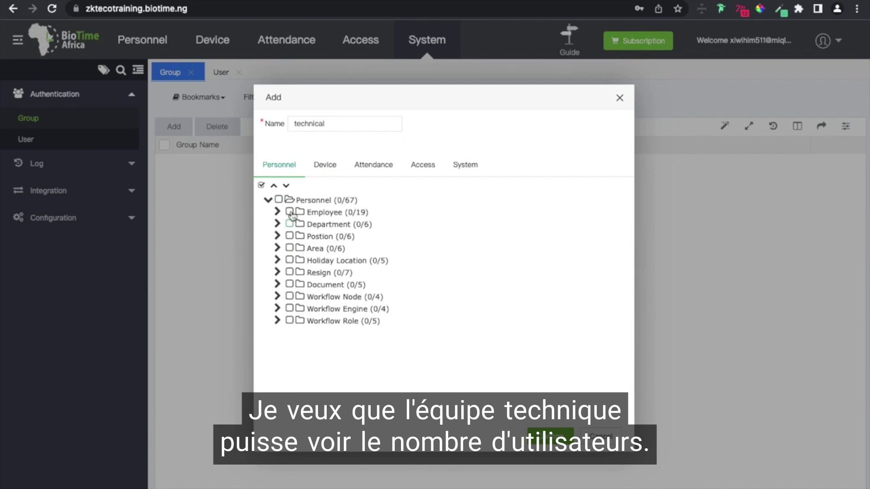
# - Under Personnel, grant only View for Department and Area, leaving Employee permissions ungranted
pyautogui.click(278, 200)
pyautogui.click(278, 201)
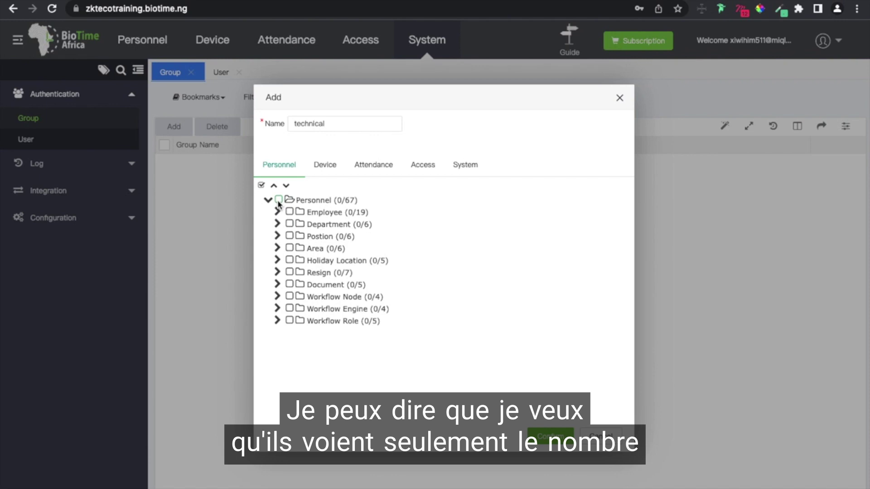
pyautogui.click(278, 224)
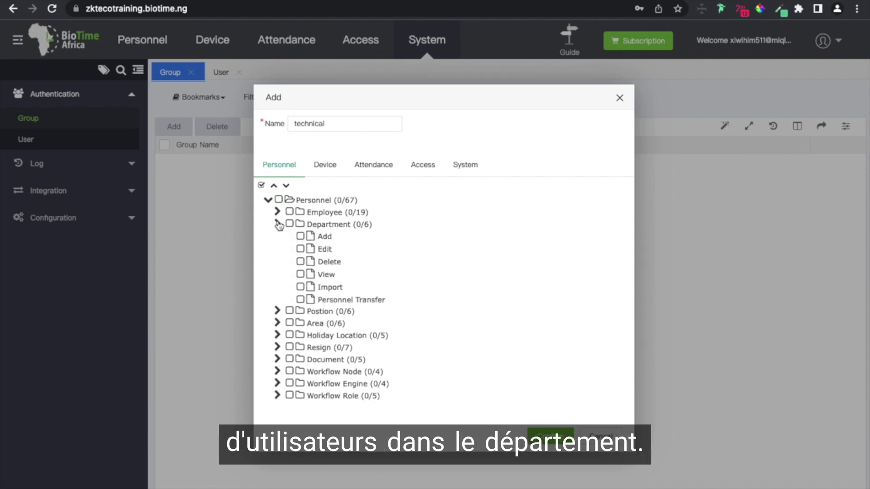
pyautogui.click(278, 225)
pyautogui.click(278, 224)
pyautogui.click(278, 224)
pyautogui.click(278, 224)
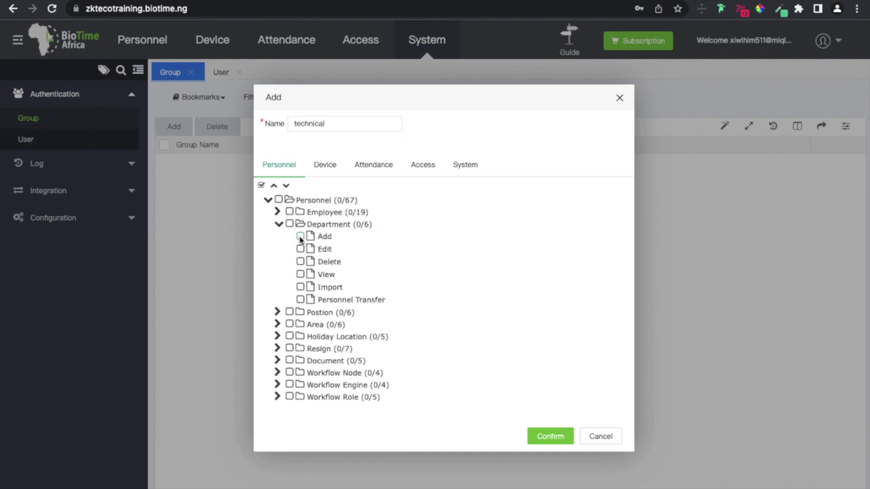
pyautogui.click(300, 273)
pyautogui.click(278, 225)
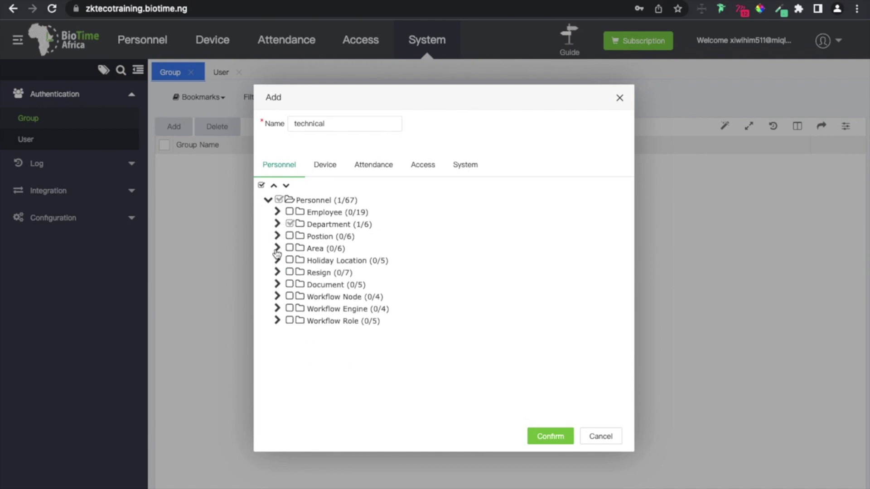
pyautogui.click(277, 249)
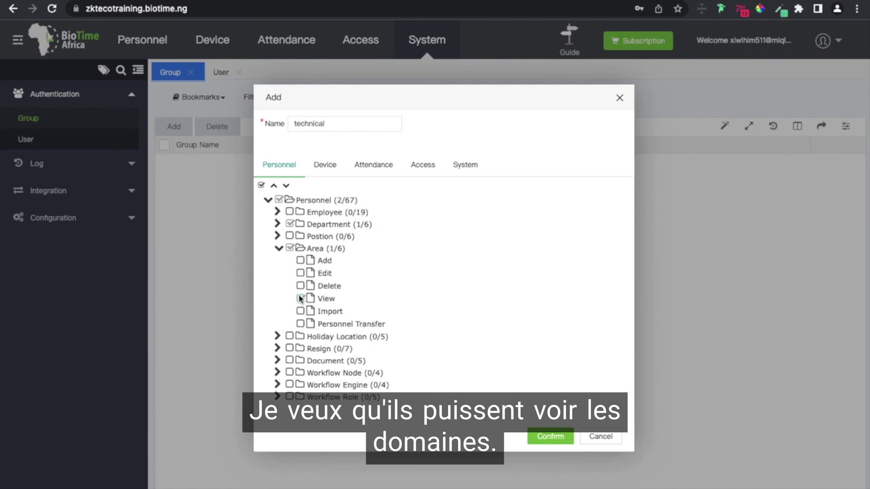
pyautogui.click(279, 248)
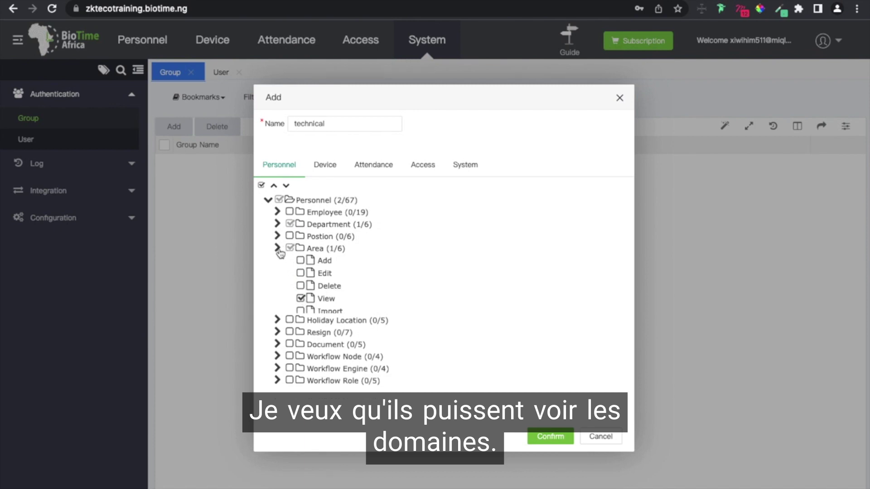
pyautogui.click(278, 212)
pyautogui.click(278, 213)
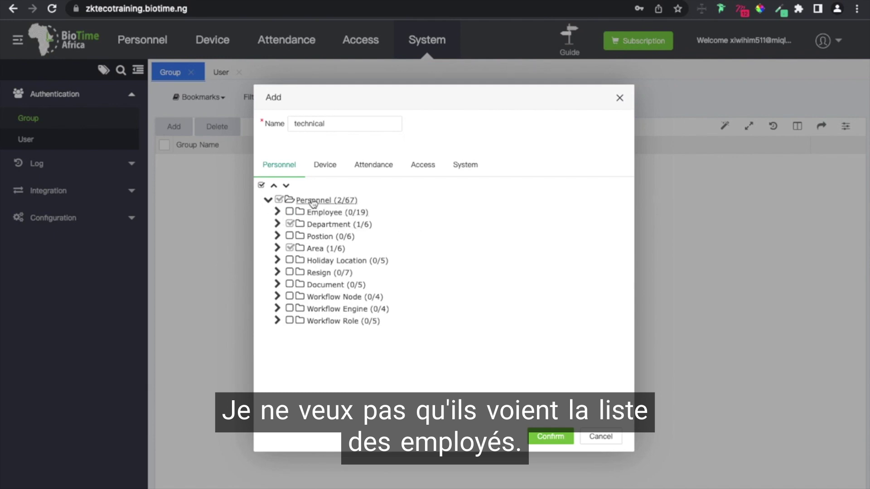
# - Grant every Device permission to the technical group
pyautogui.click(320, 162)
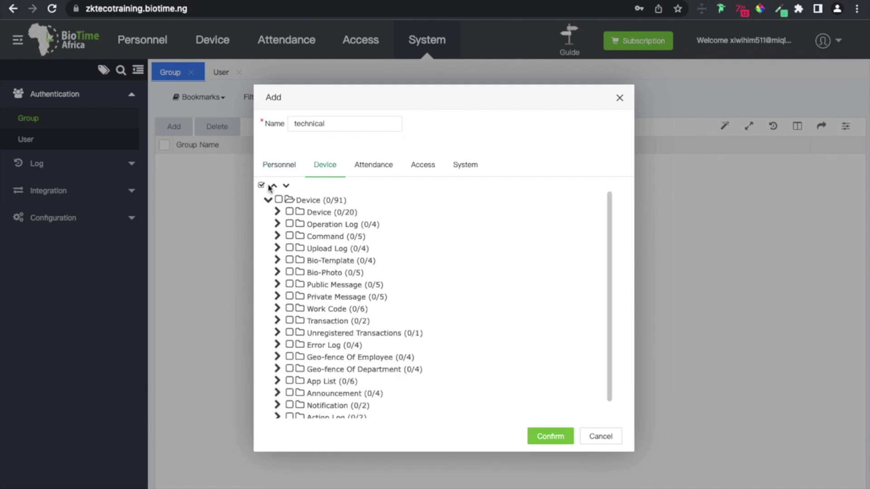
pyautogui.click(278, 200)
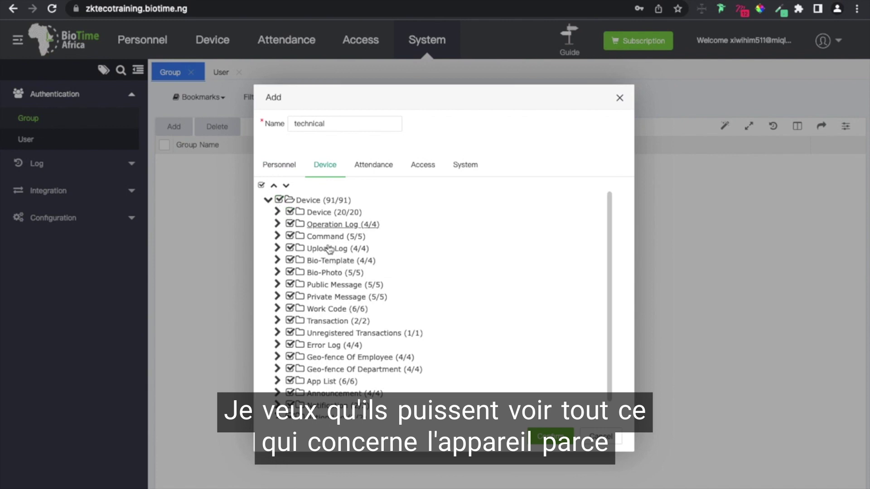
pyautogui.scroll(-1, 421, 270)
pyautogui.scroll(1, 421, 270)
# - Grant every Access permission, leave Attendance unticked, and save the technical group
pyautogui.click(370, 163)
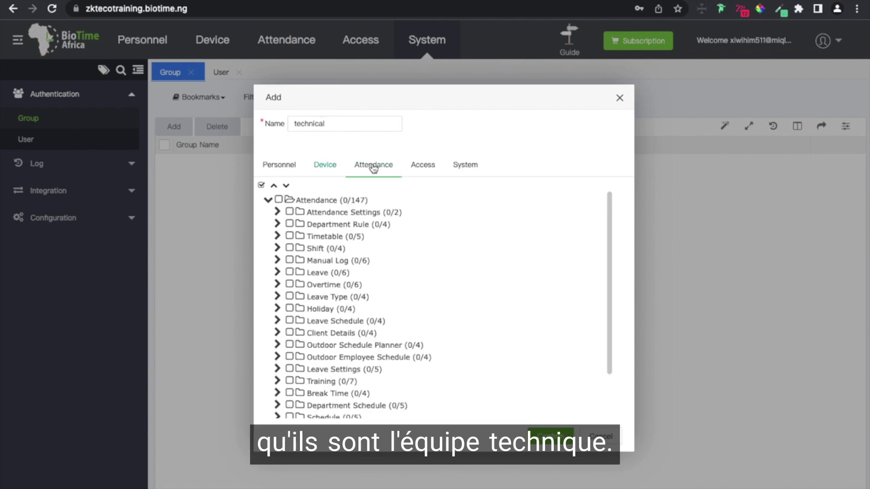
pyautogui.click(424, 172)
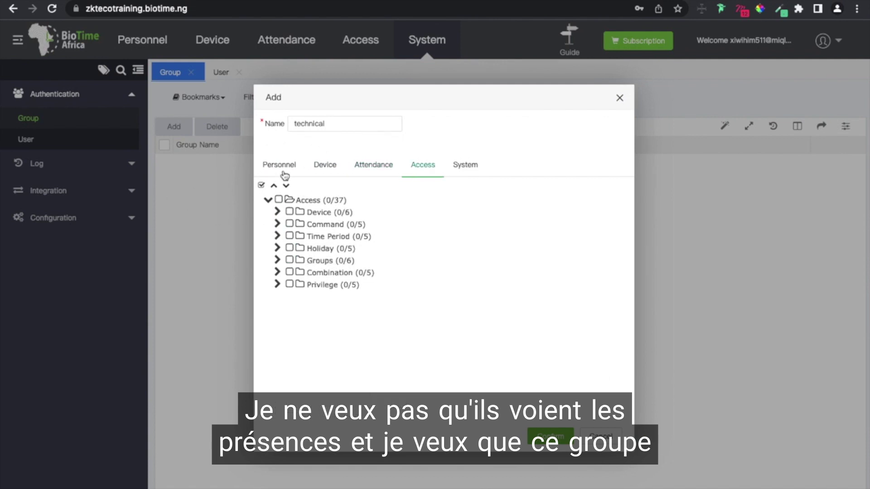
pyautogui.click(281, 199)
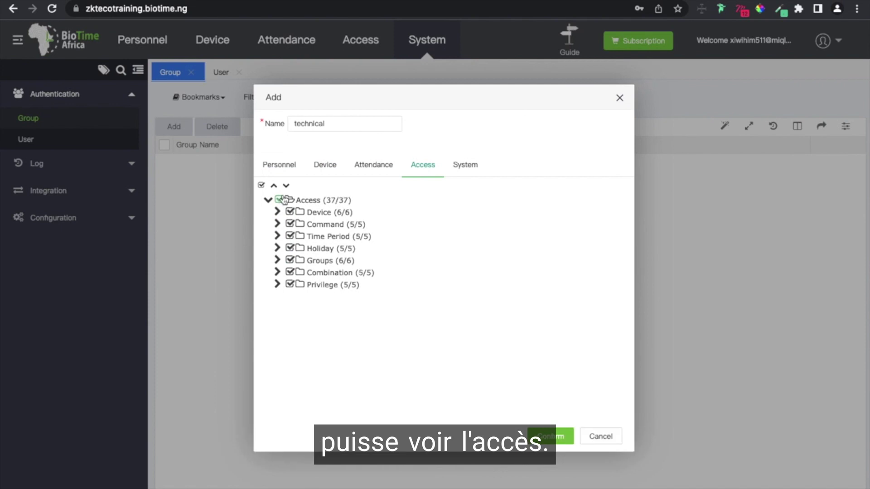
pyautogui.click(545, 437)
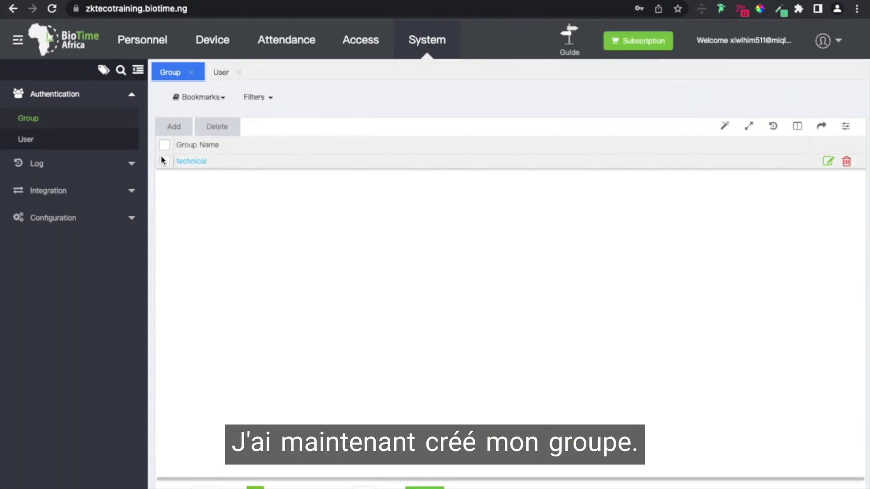
# - Assign the employee's user account to the 'technical' group, enable it, and save
pyautogui.click(43, 143)
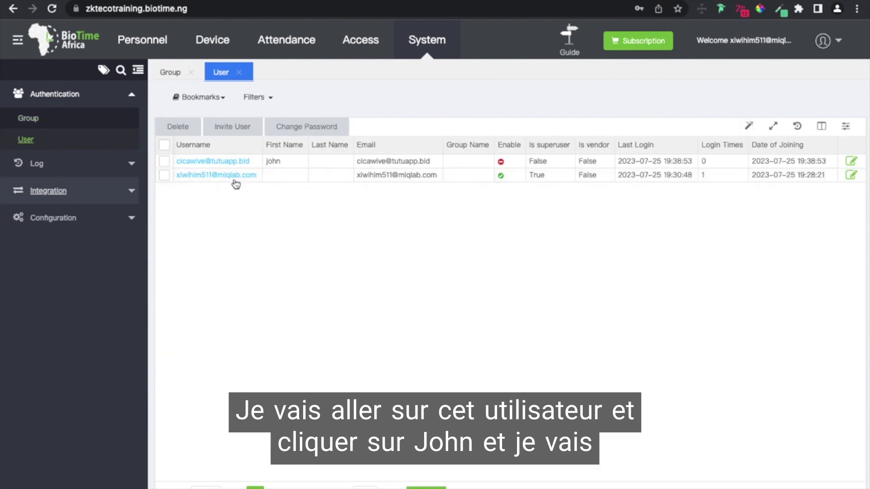
pyautogui.click(244, 162)
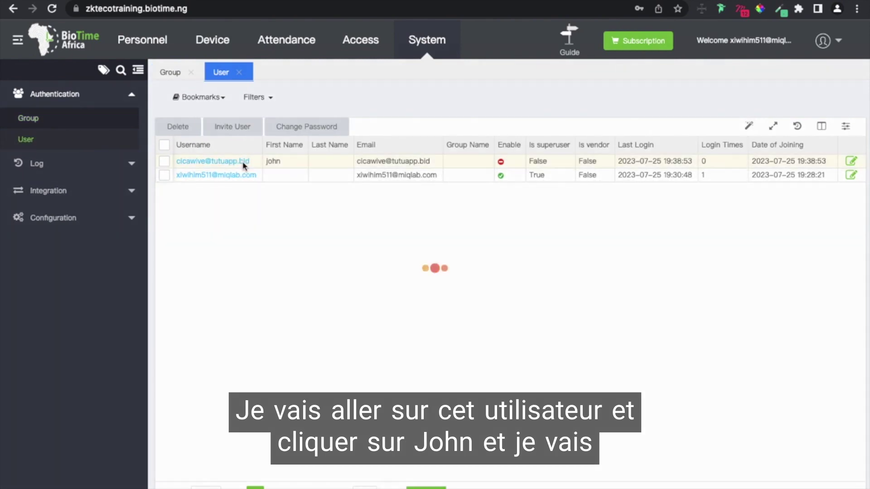
pyautogui.scroll(-1, 401, 311)
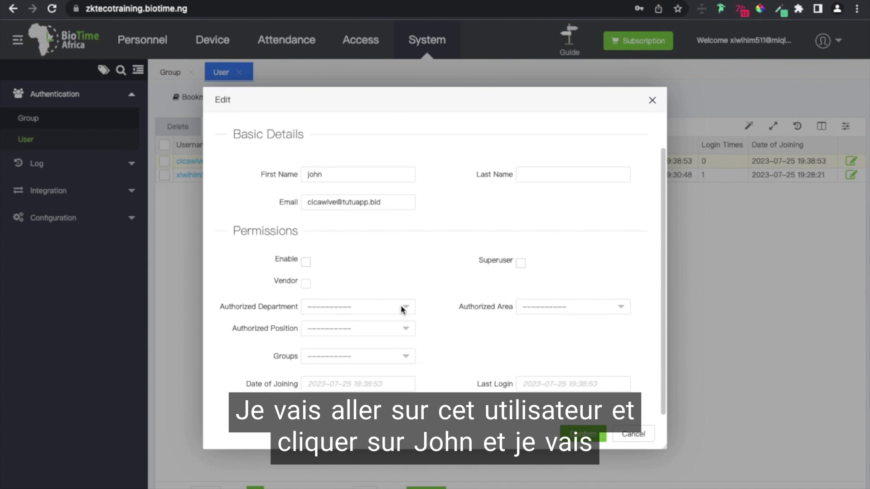
pyautogui.click(387, 356)
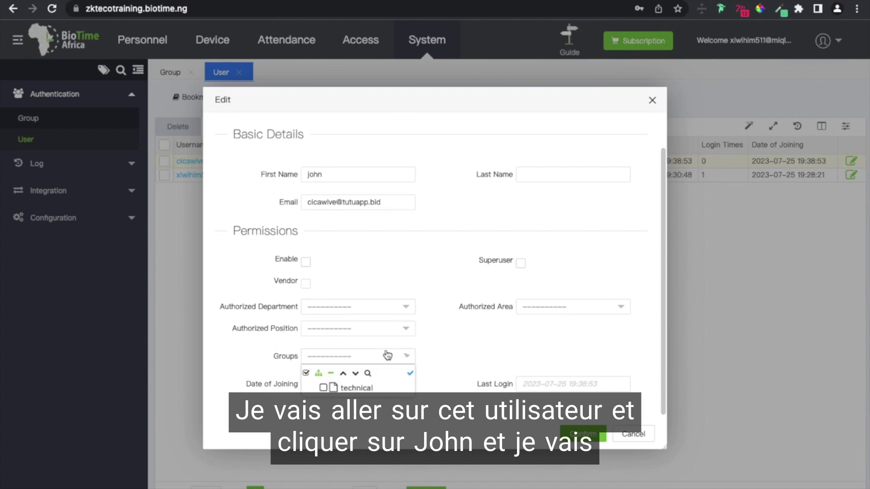
pyautogui.click(324, 388)
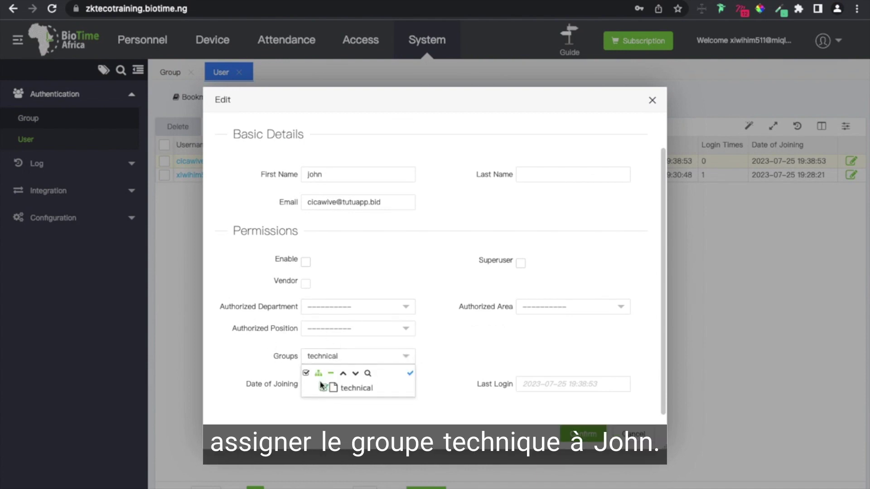
pyautogui.click(434, 361)
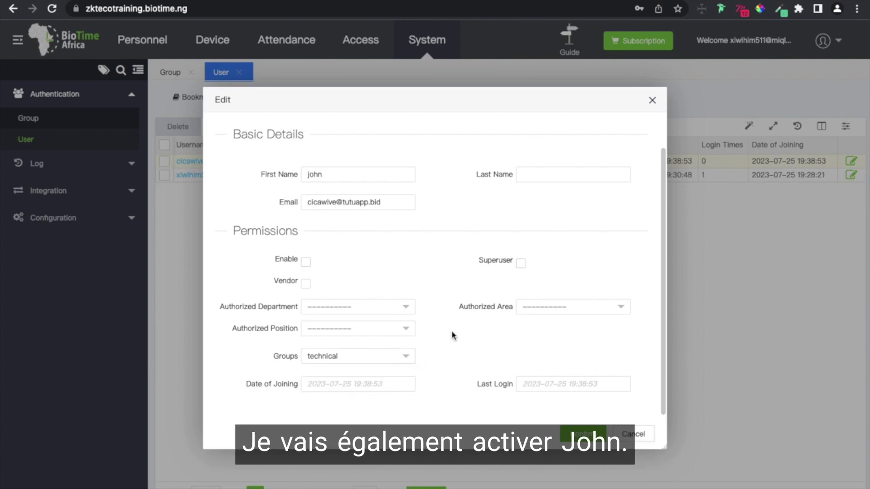
pyautogui.scroll(1, 456, 197)
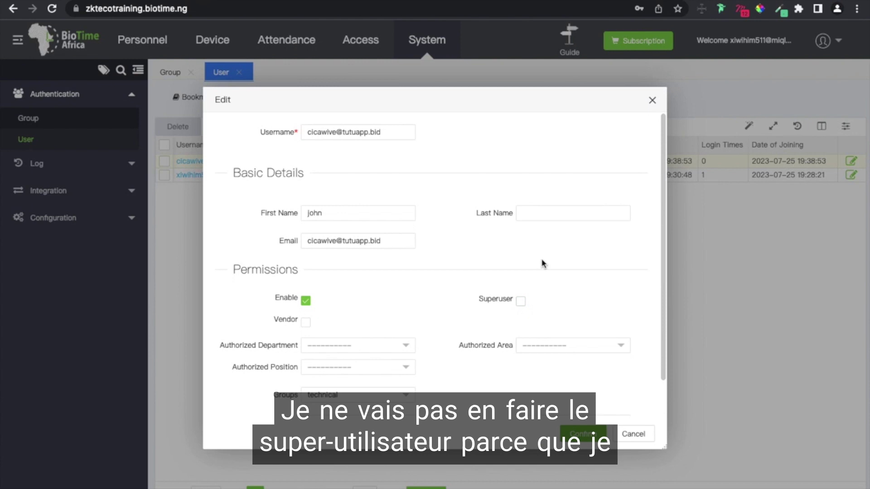
pyautogui.scroll(-1, 415, 313)
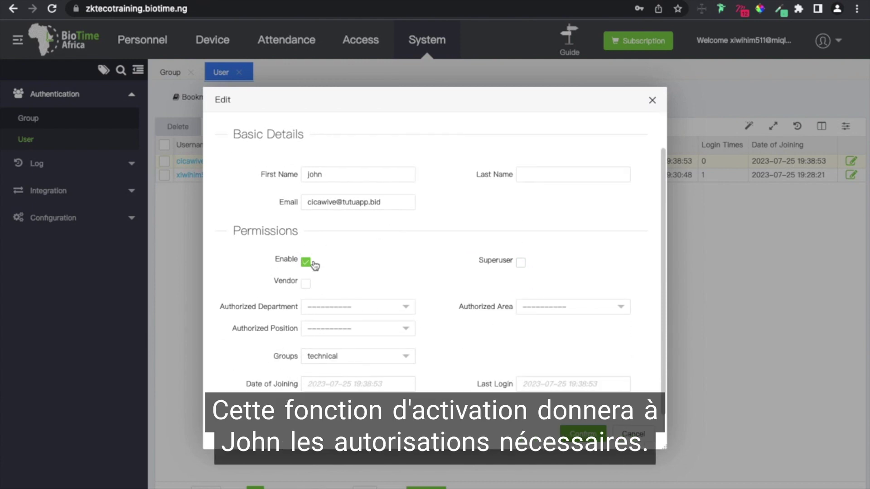
pyautogui.scroll(1, 392, 269)
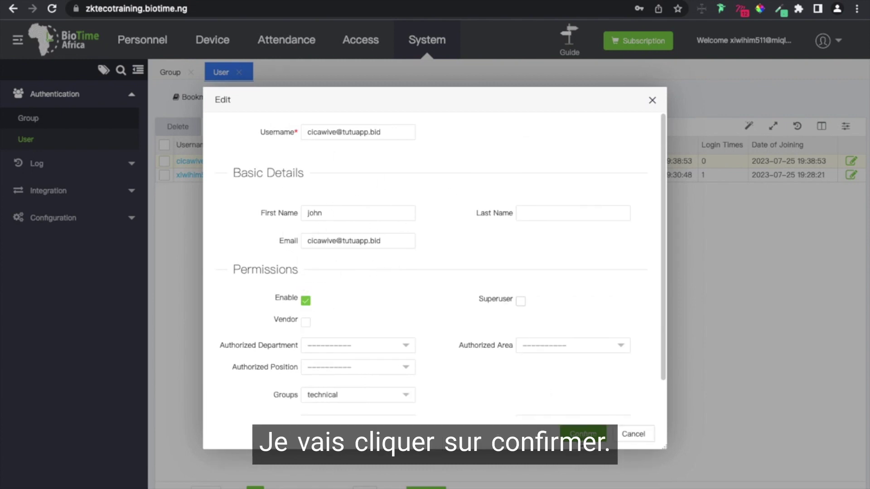
pyautogui.click(582, 435)
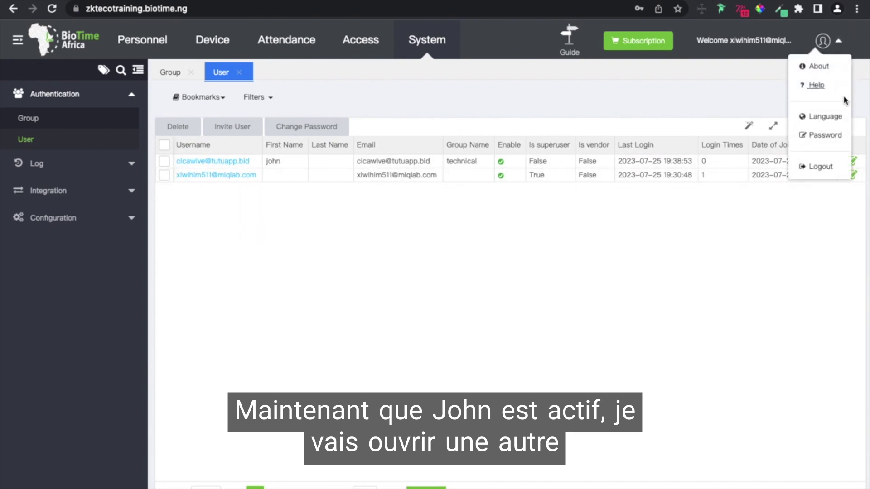
# - Load the biotime.ng sign-in page in a new tab, then select the new user's e-mail address
pyautogui.hotkey('ctrl', 't')
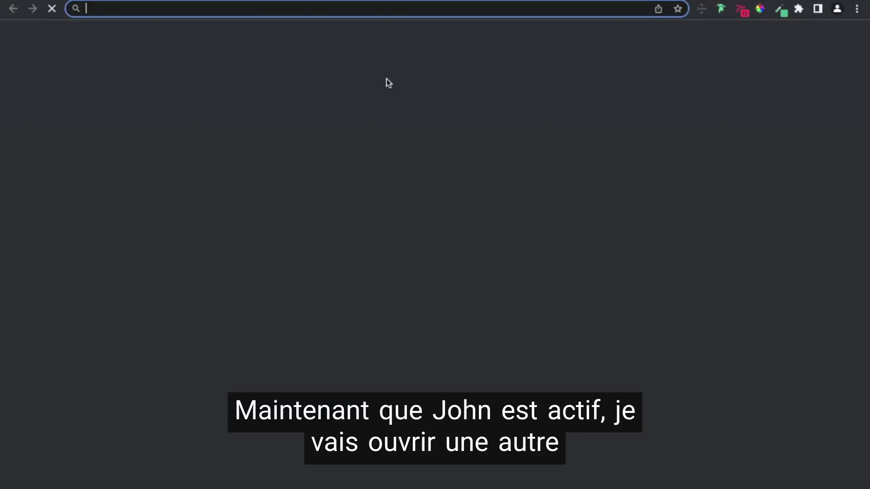
pyautogui.write('biotime.ng/')
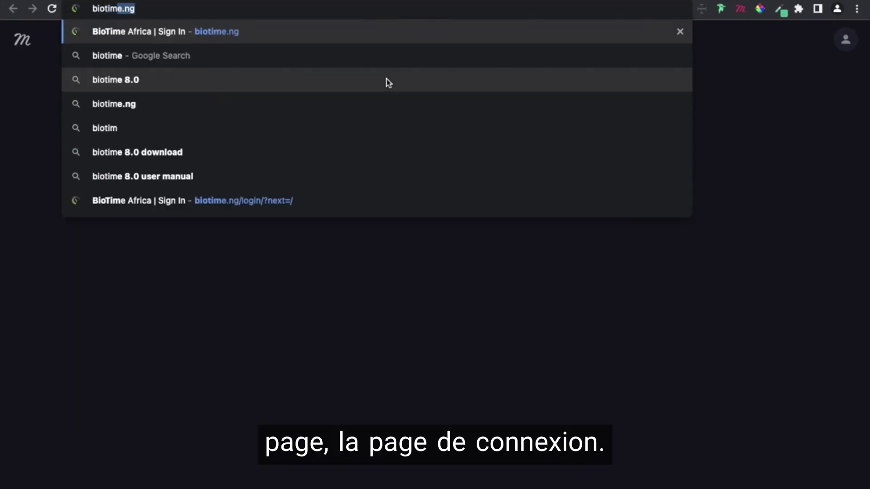
pyautogui.click(387, 79)
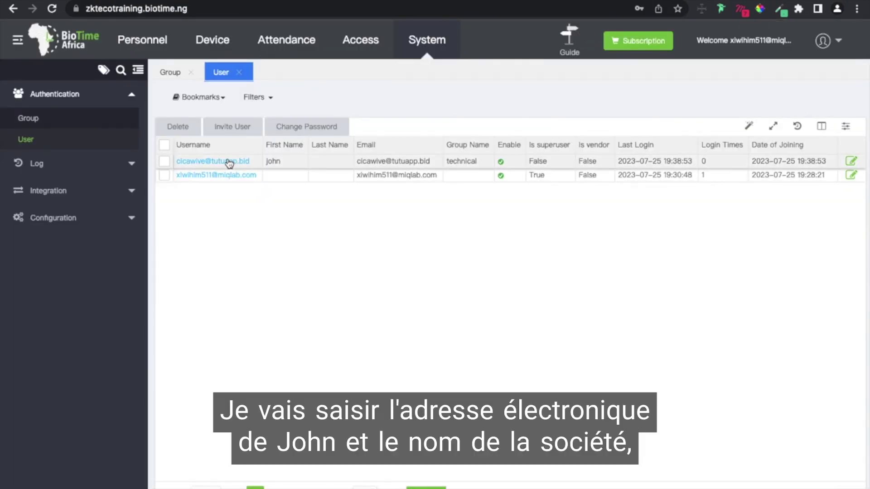
pyautogui.click(229, 161)
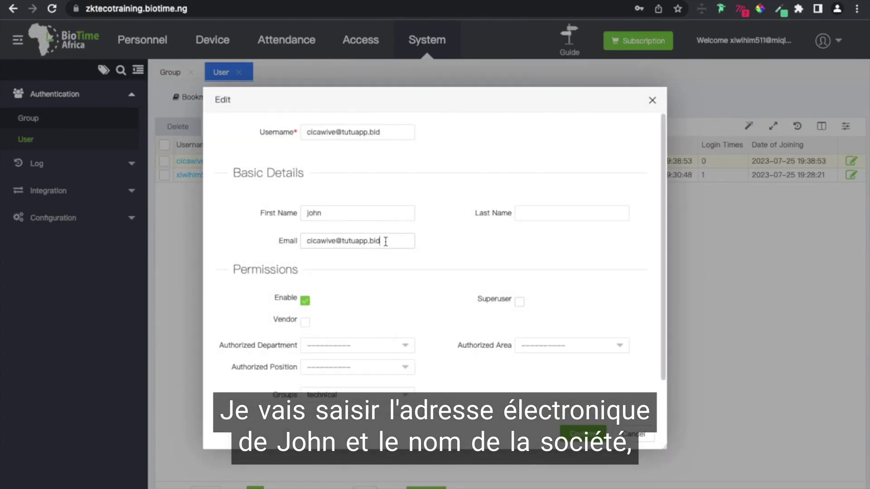
pyautogui.moveTo(385, 241); pyautogui.dragTo(300, 237)
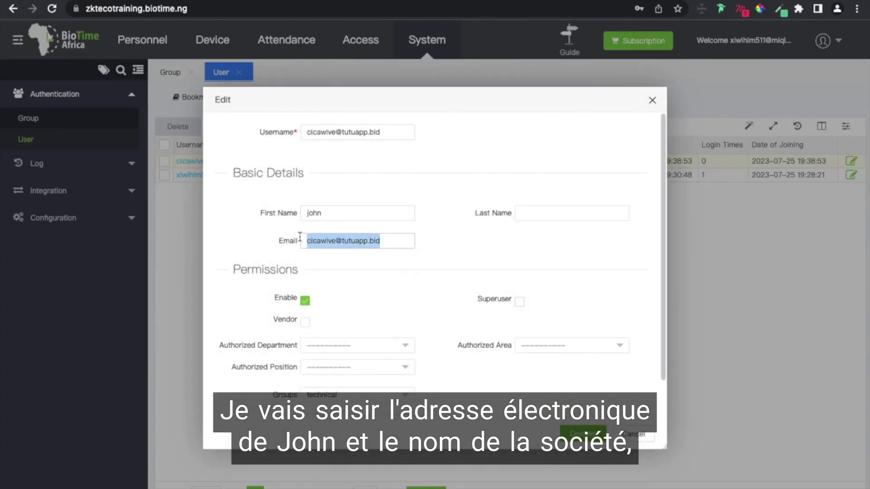
# - Enter the user's e-mail and company zktecotraining, request a password reset, and return to the inbox
pyautogui.click(638, 436)
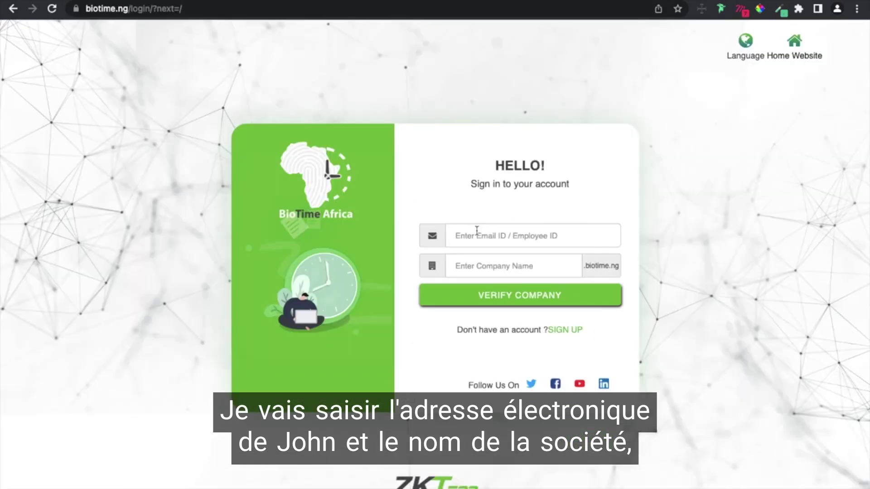
pyautogui.click(477, 231)
pyautogui.press('Down')
pyautogui.press('Return')
pyautogui.click(481, 270)
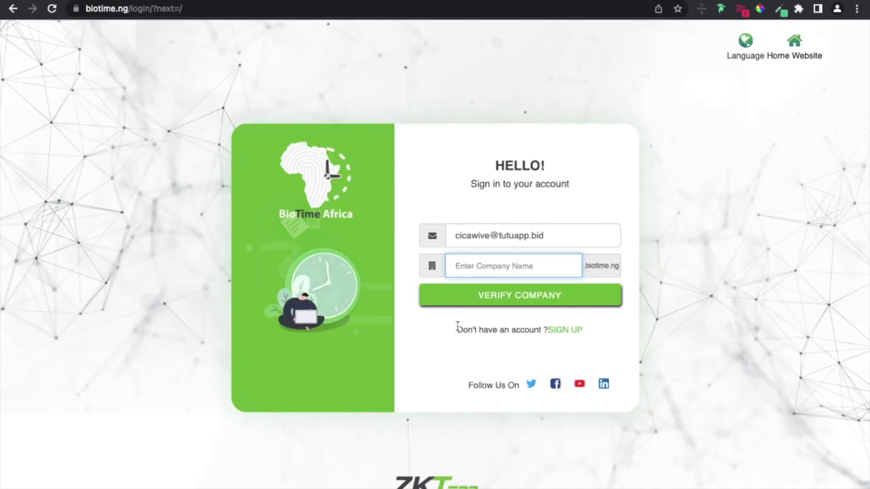
pyautogui.write('zktecotr')
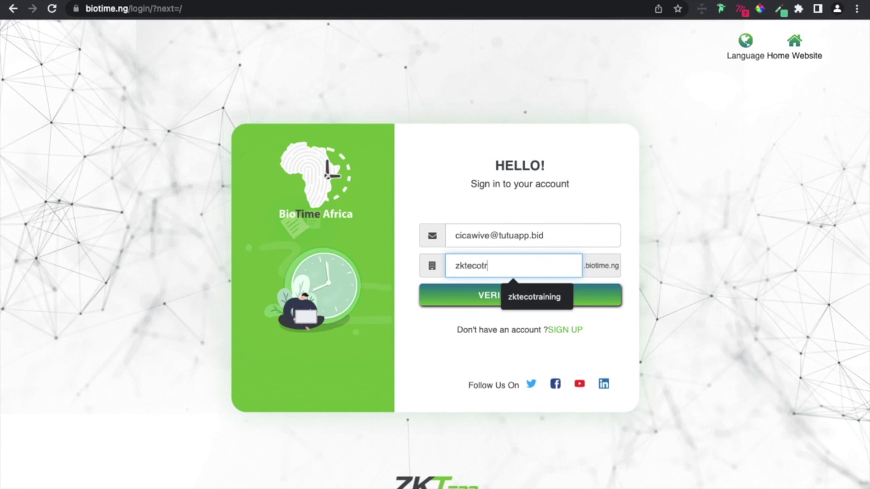
pyautogui.write('aining')
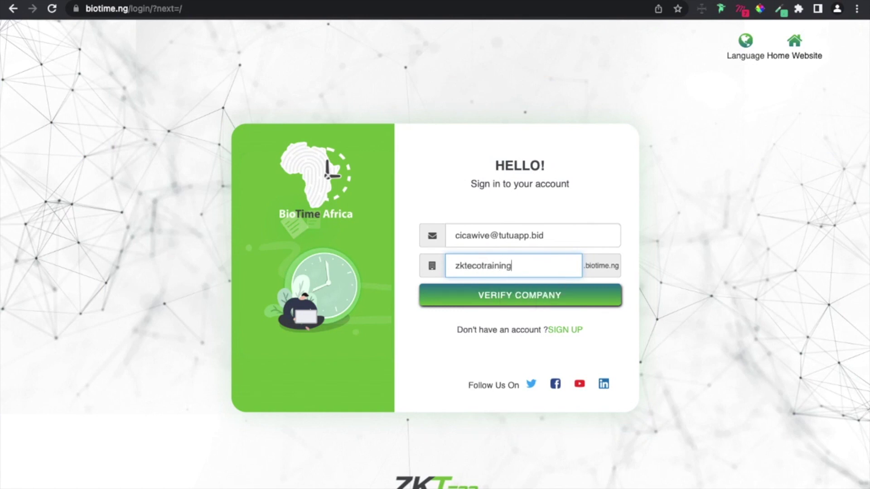
pyautogui.click(482, 301)
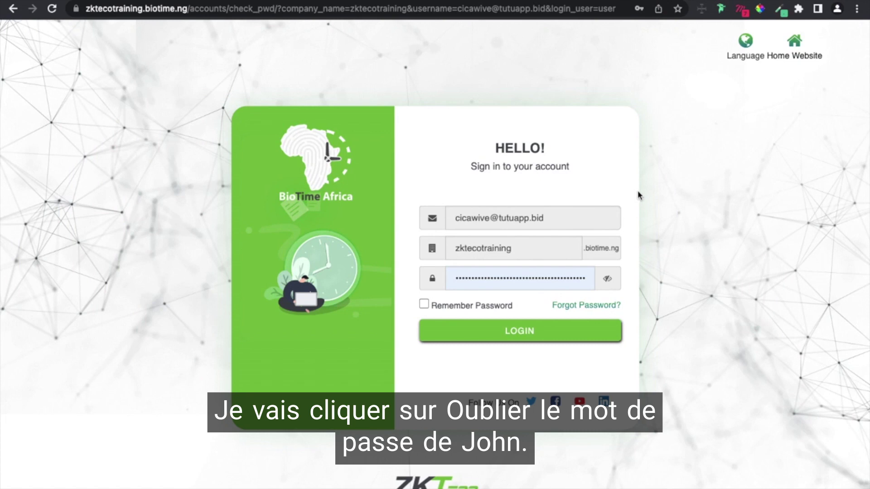
pyautogui.click(587, 306)
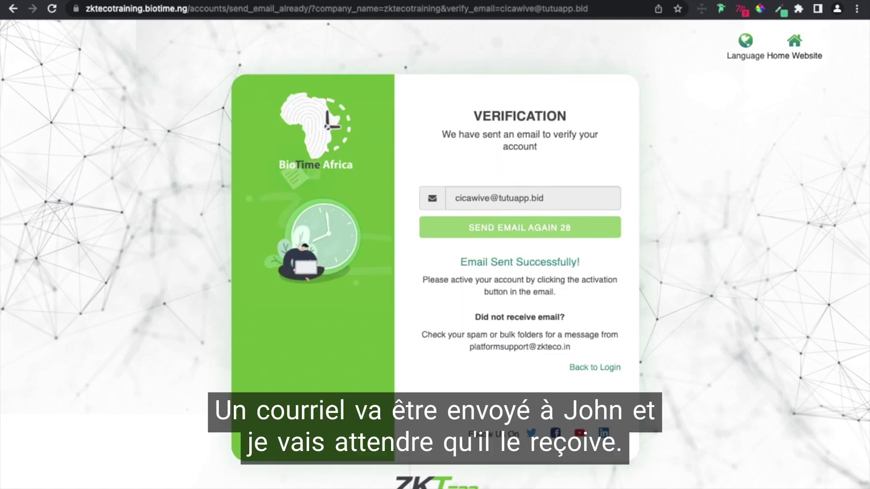
pyautogui.hotkey('ctrl', 'Tab')
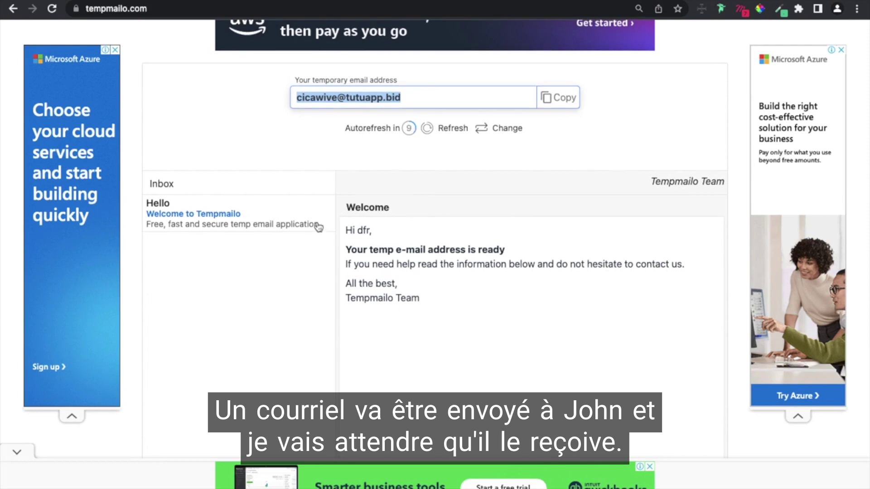
# - Refresh the Tempmailo inbox repeatedly while waiting for the reset email
pyautogui.scroll(2, 317, 226)
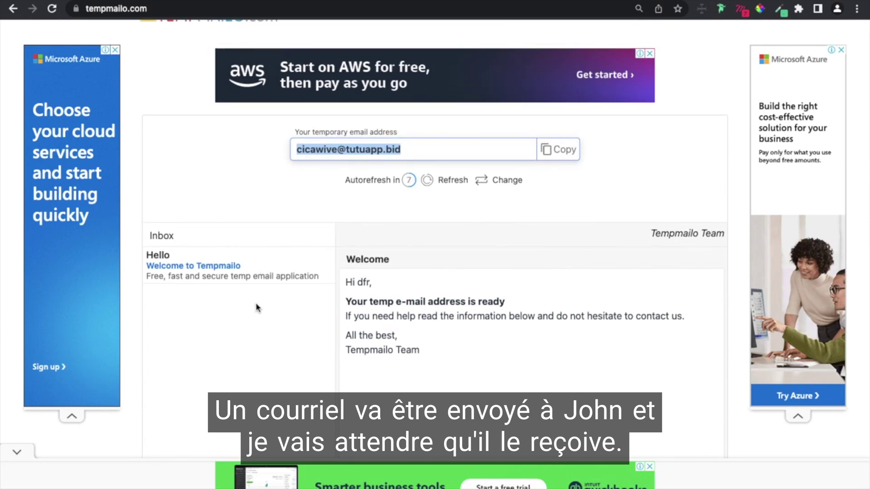
pyautogui.scroll(-2, 256, 304)
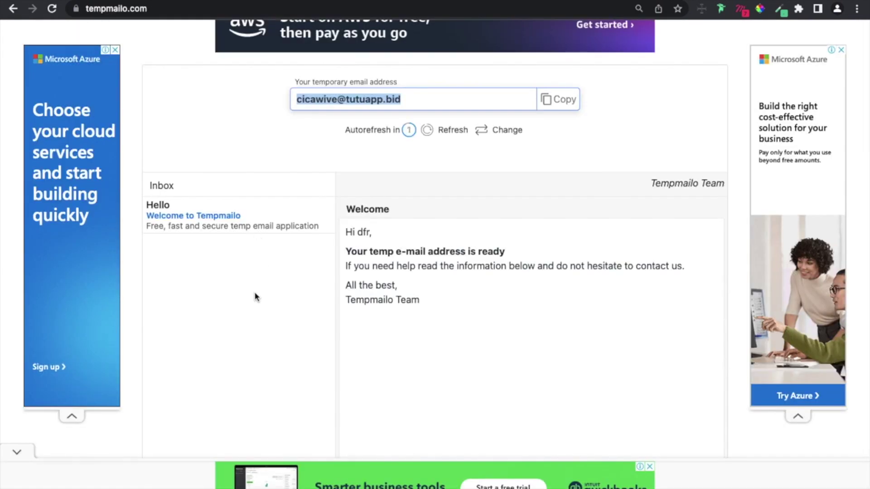
pyautogui.scroll(-2, 253, 295)
pyautogui.scroll(2, 249, 246)
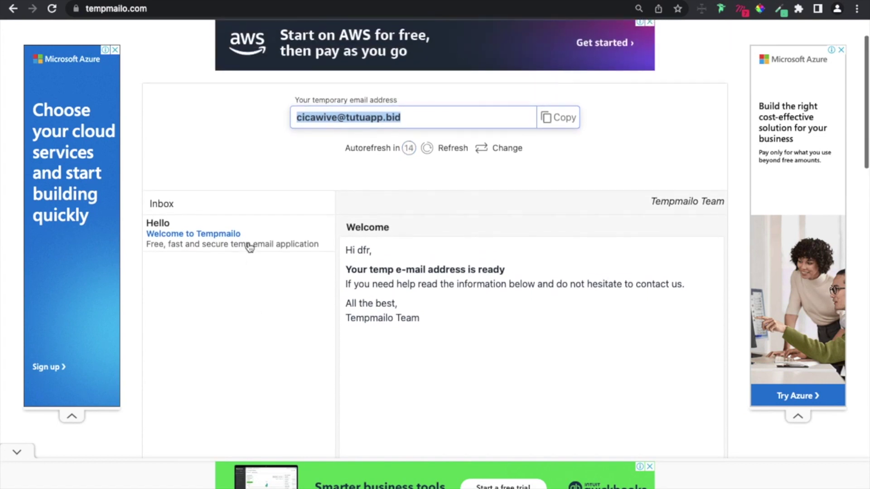
pyautogui.click(439, 156)
pyautogui.click(439, 155)
pyautogui.click(439, 157)
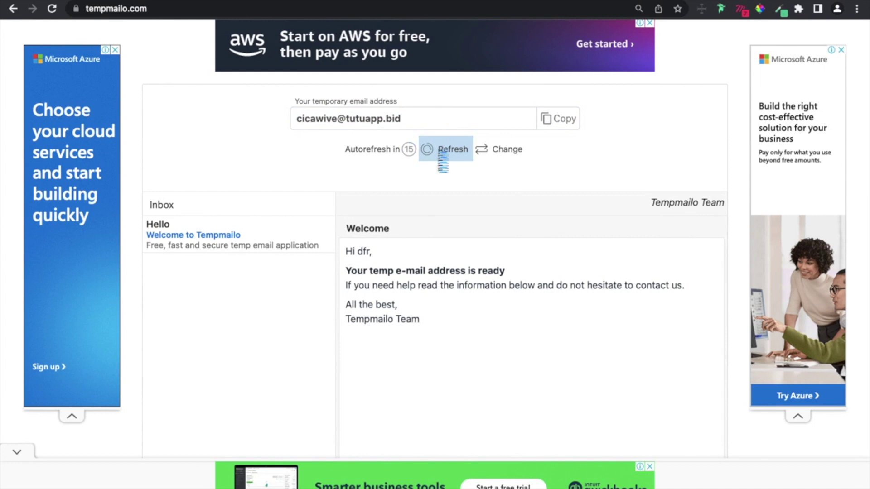
pyautogui.click(442, 159)
pyautogui.click(438, 156)
# - Open the BioTime Cloud password-reset email and scroll to its Reset Password link
pyautogui.scroll(-3, 444, 263)
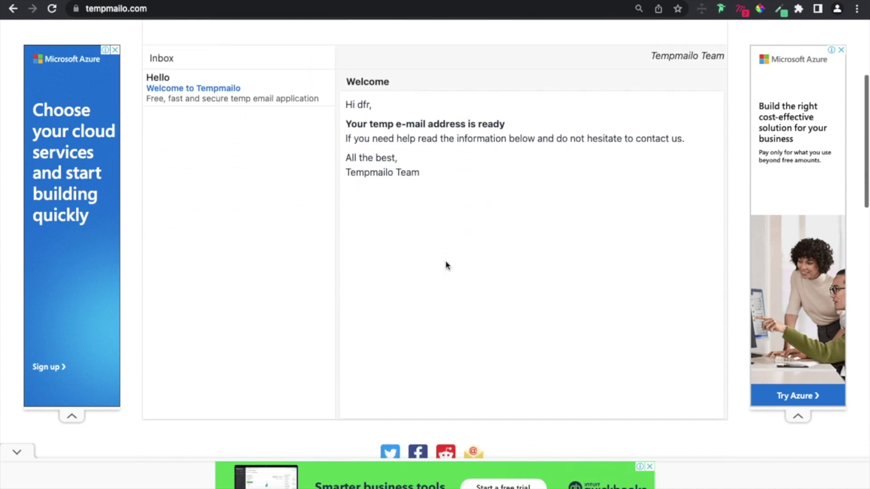
pyautogui.scroll(2, 329, 244)
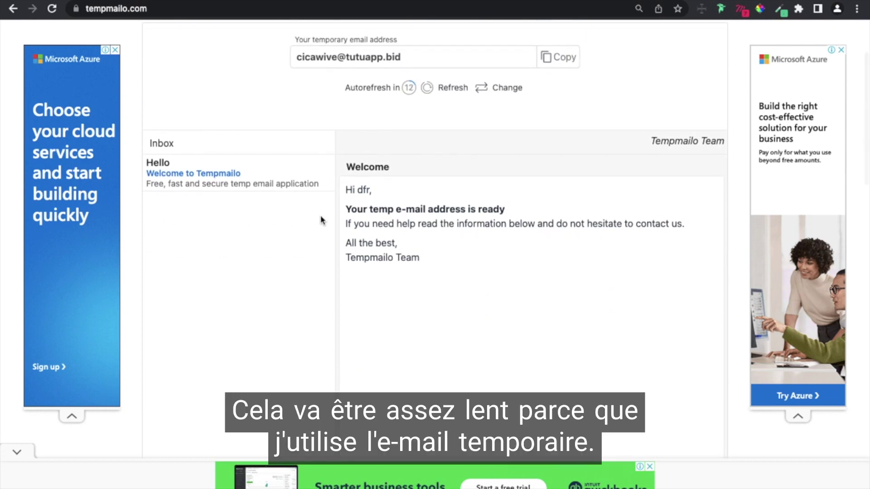
pyautogui.scroll(2, 321, 219)
pyautogui.scroll(-1, 311, 249)
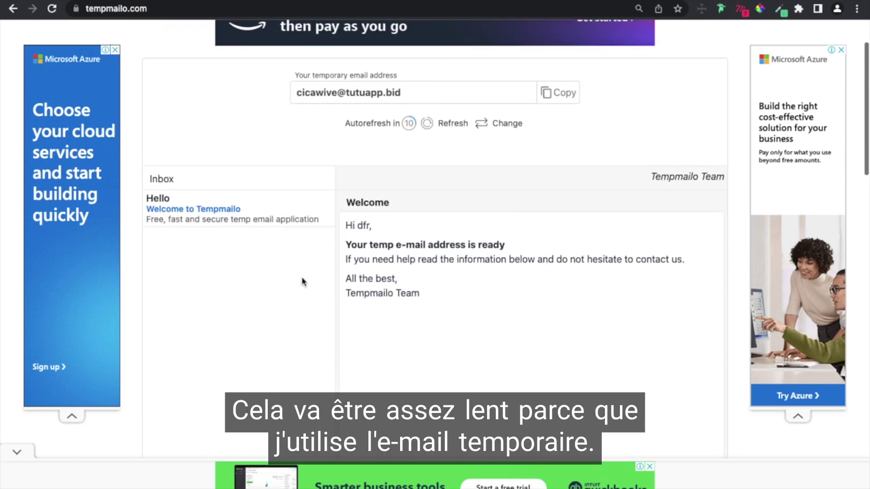
pyautogui.click(443, 125)
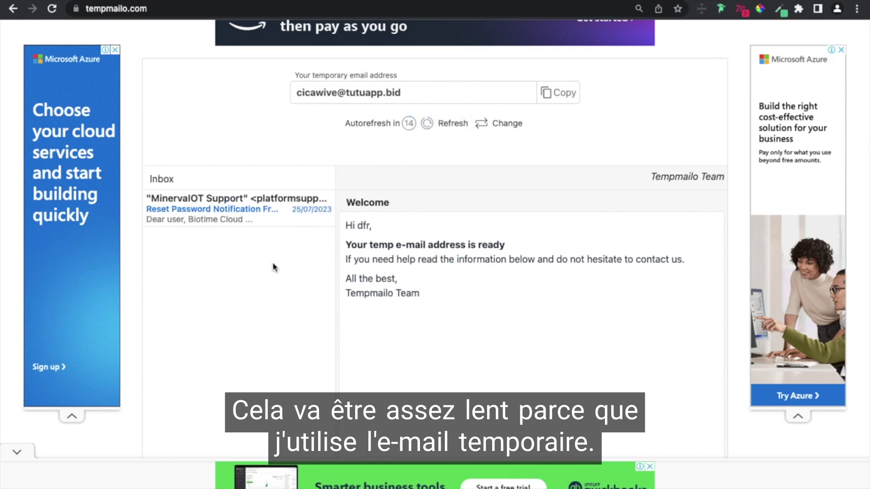
pyautogui.click(282, 224)
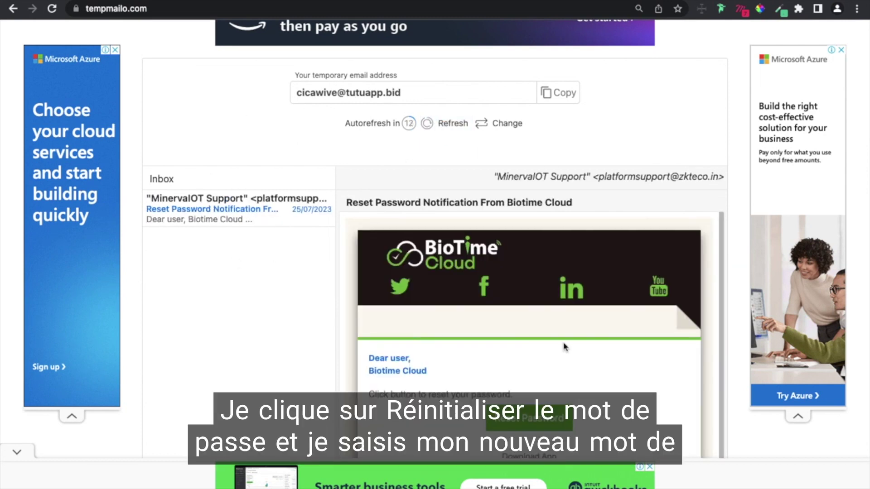
pyautogui.scroll(-3, 563, 346)
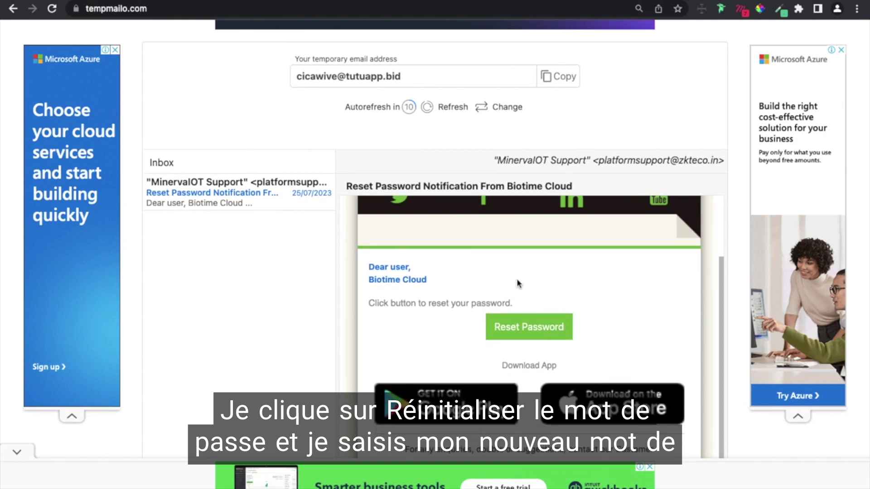
# - Follow the reset link, enter and confirm the new password, and submit it
pyautogui.click(558, 331)
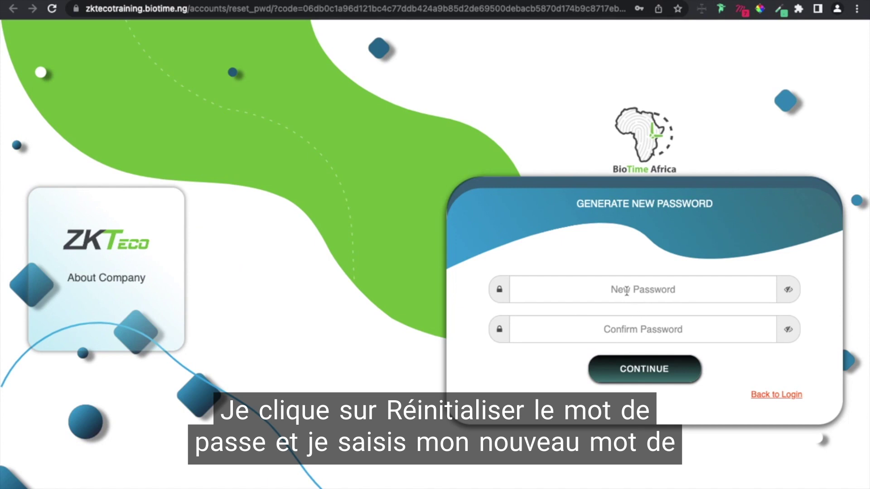
pyautogui.click(626, 290)
pyautogui.write('a')
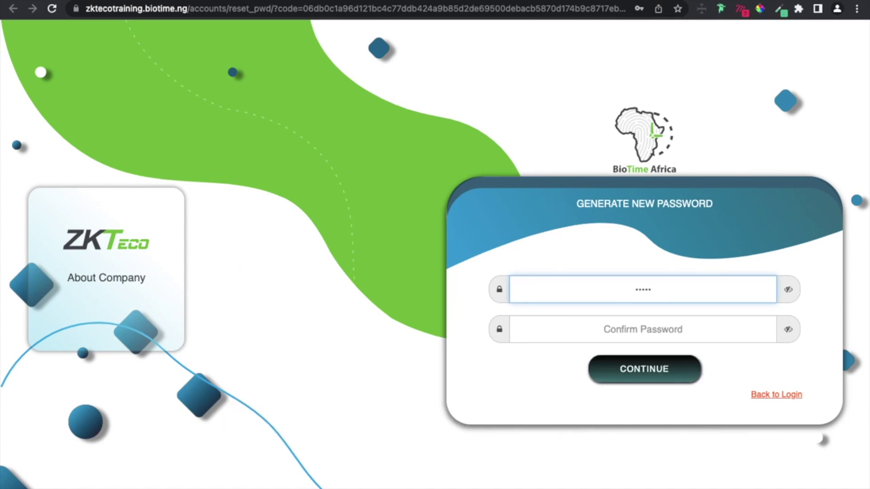
pyautogui.click(634, 320)
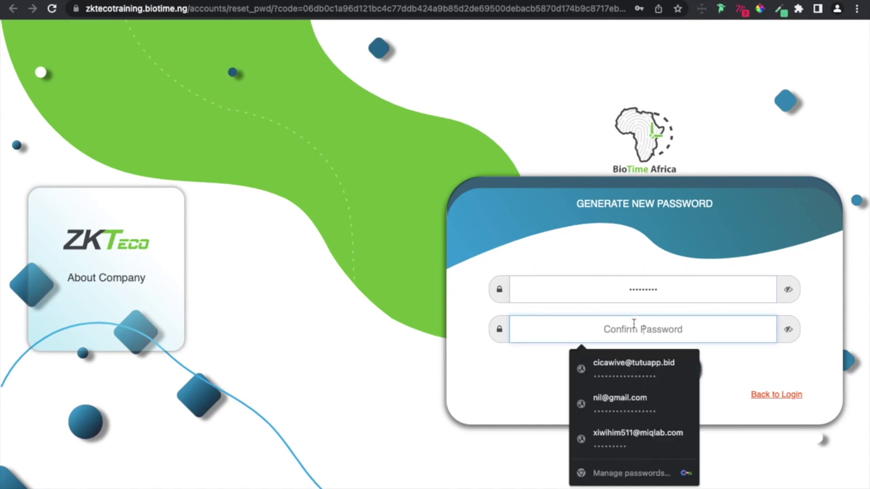
pyautogui.write('a')
pyautogui.press('BackSpace')
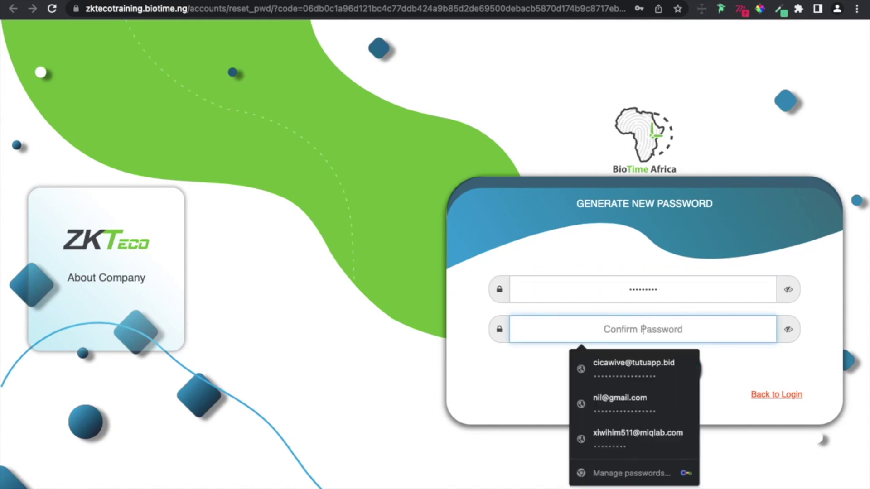
pyautogui.write('a')
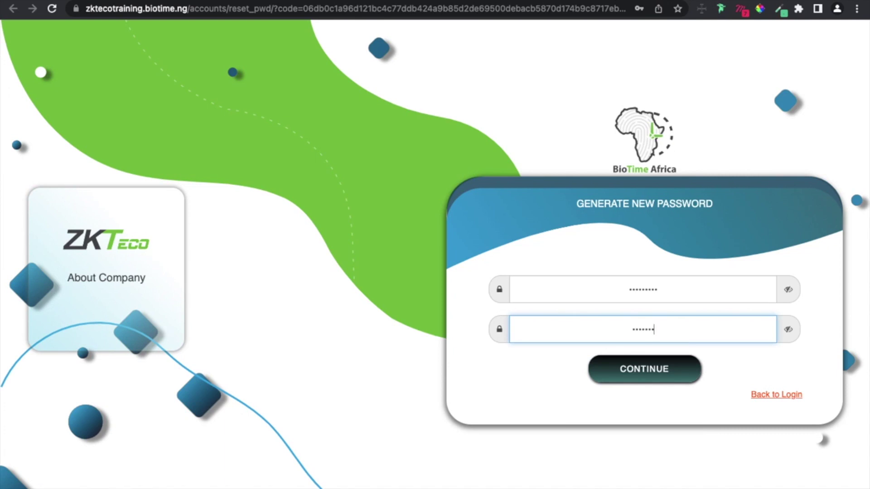
pyautogui.write('aa')
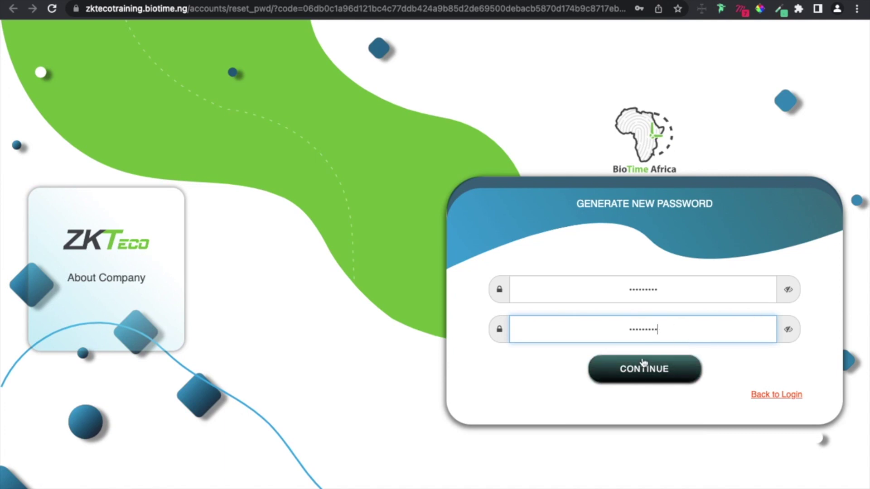
pyautogui.click(650, 371)
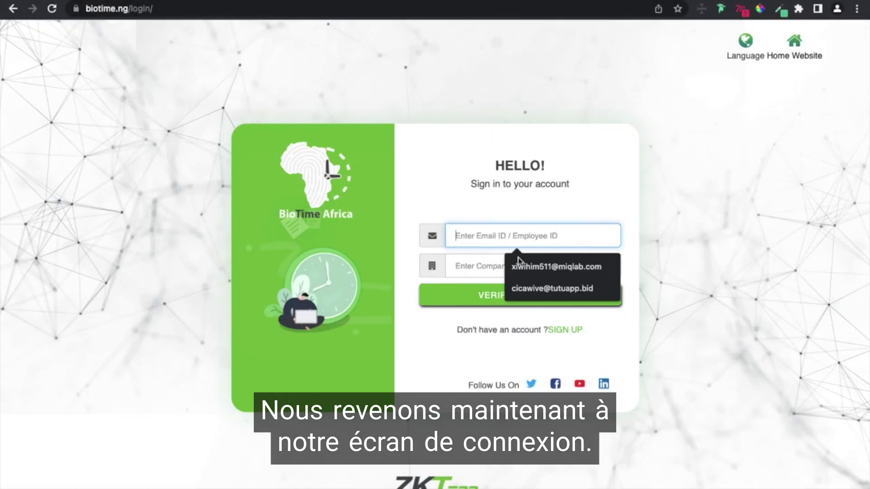
# - Fill in the account's e-mail and verify company zktecotraining
pyautogui.click(526, 288)
pyautogui.click(496, 265)
pyautogui.click(518, 286)
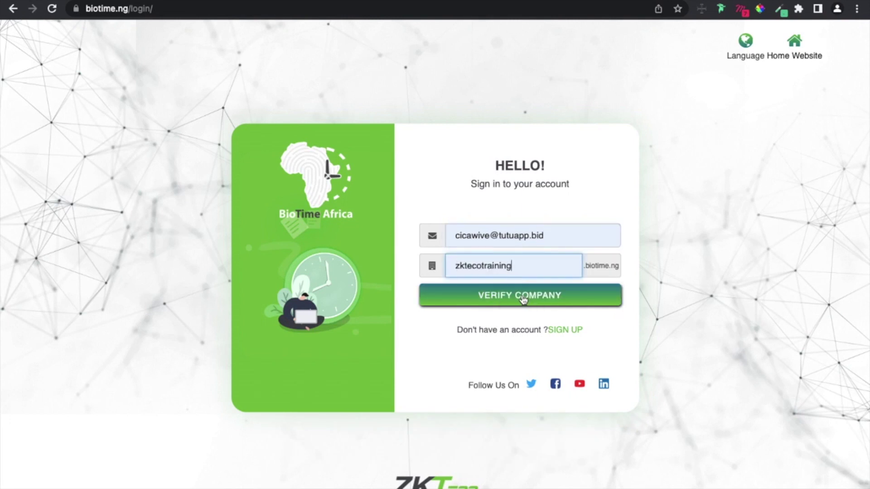
pyautogui.click(499, 300)
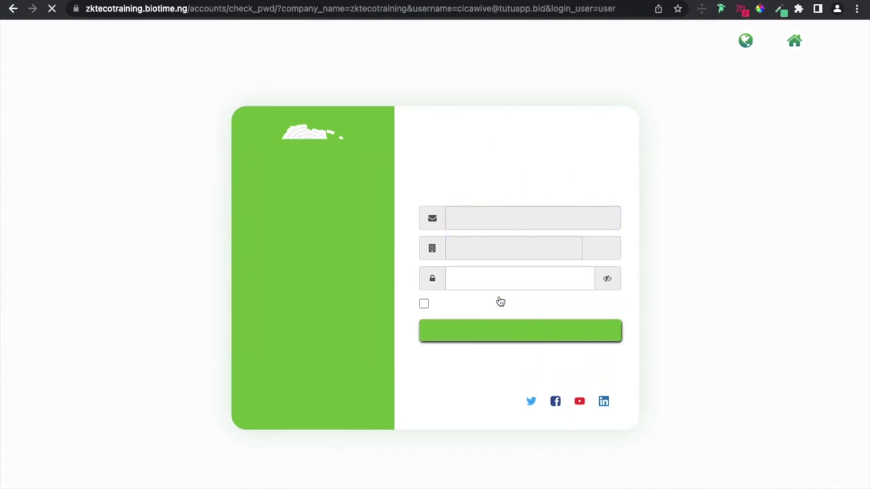
# - Replace the autofilled password with the new password and log in
pyautogui.click(498, 276)
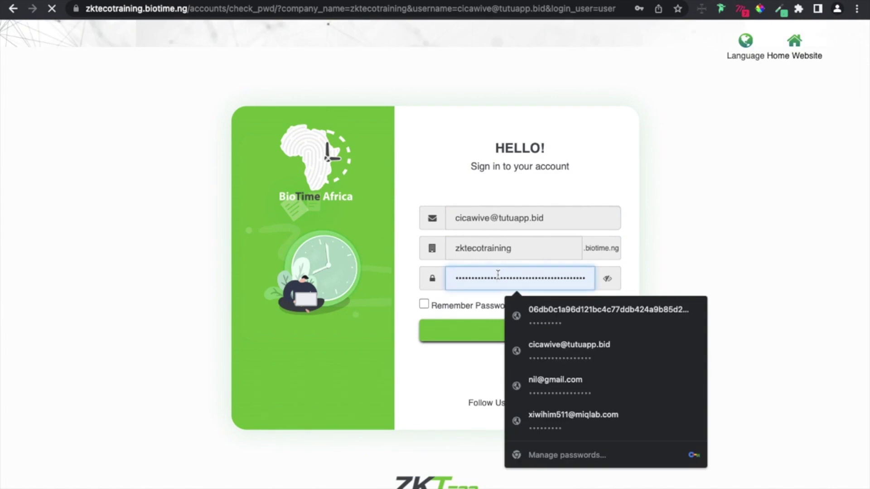
pyautogui.press('super+a')
pyautogui.press('BackSpace')
pyautogui.press('super+v')
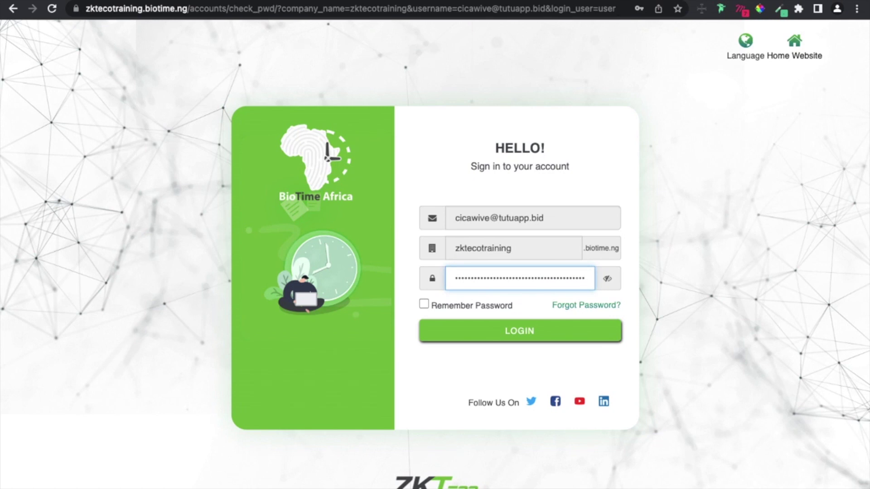
pyautogui.press('super+a')
pyautogui.press('BackSpace')
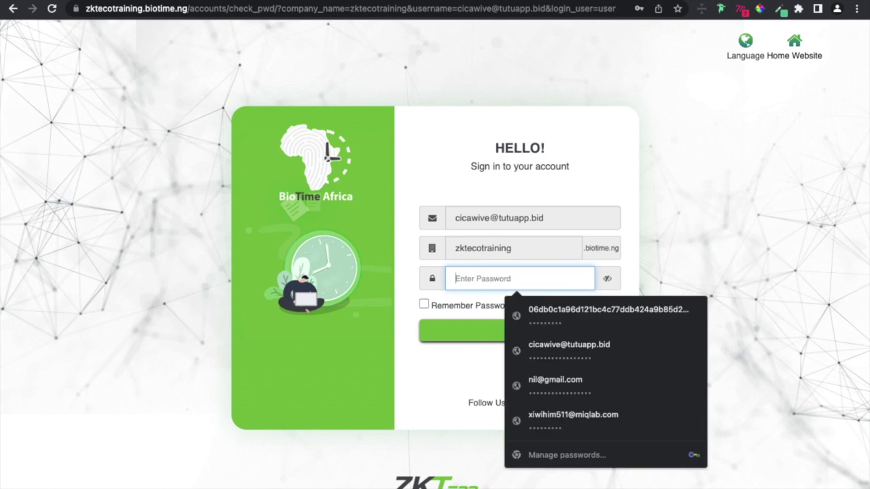
pyautogui.write('a')
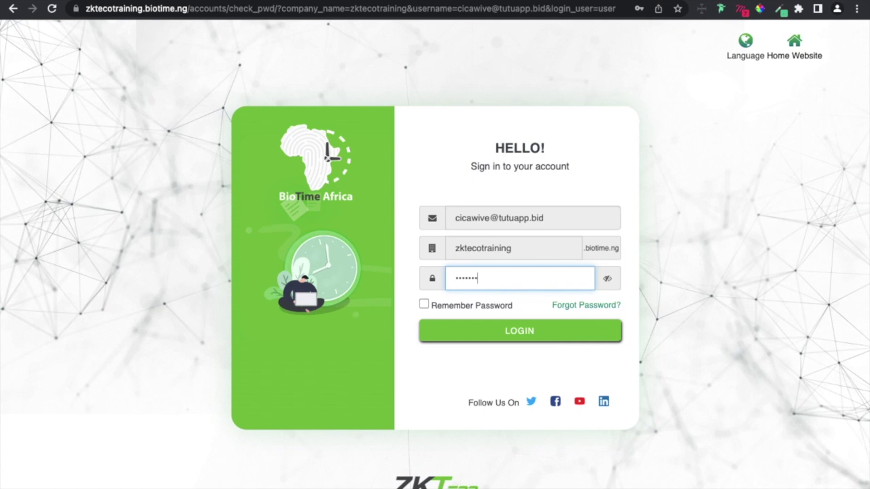
pyautogui.click(518, 341)
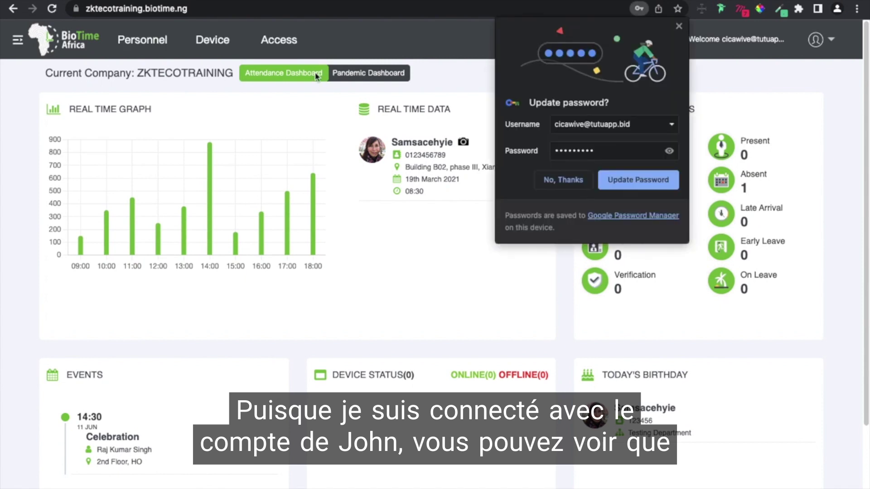
# - Decline Chrome's Update password prompt, then visit the Device, Personnel and Access modules in turn
pyautogui.click(563, 182)
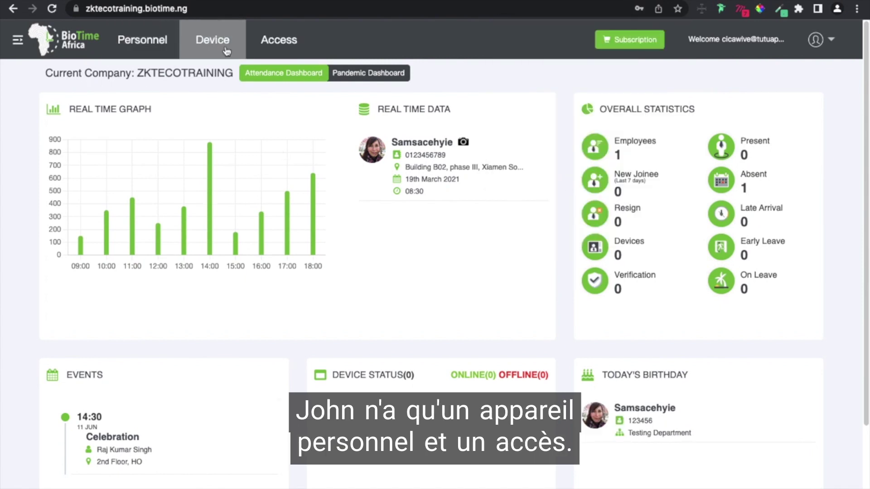
pyautogui.click(211, 46)
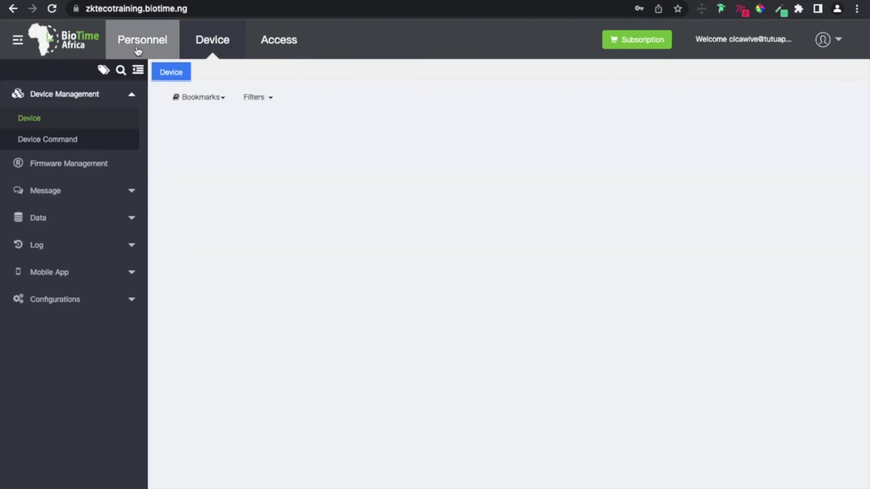
pyautogui.click(139, 51)
pyautogui.click(297, 39)
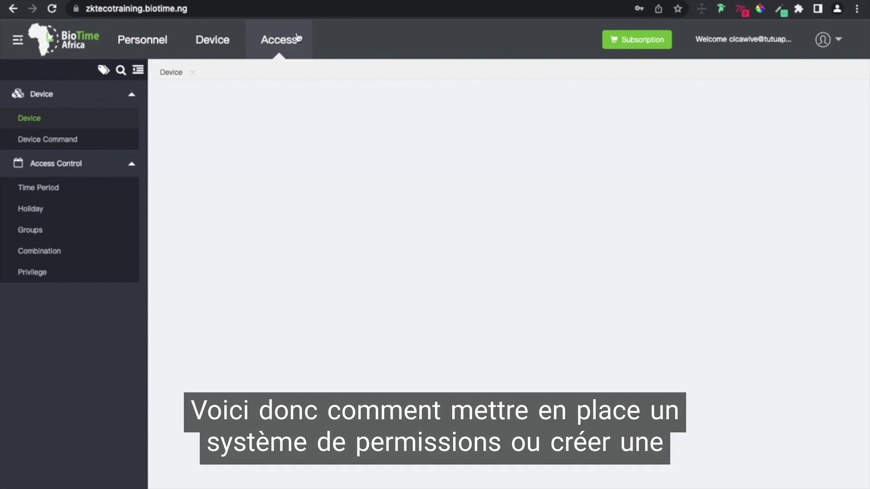